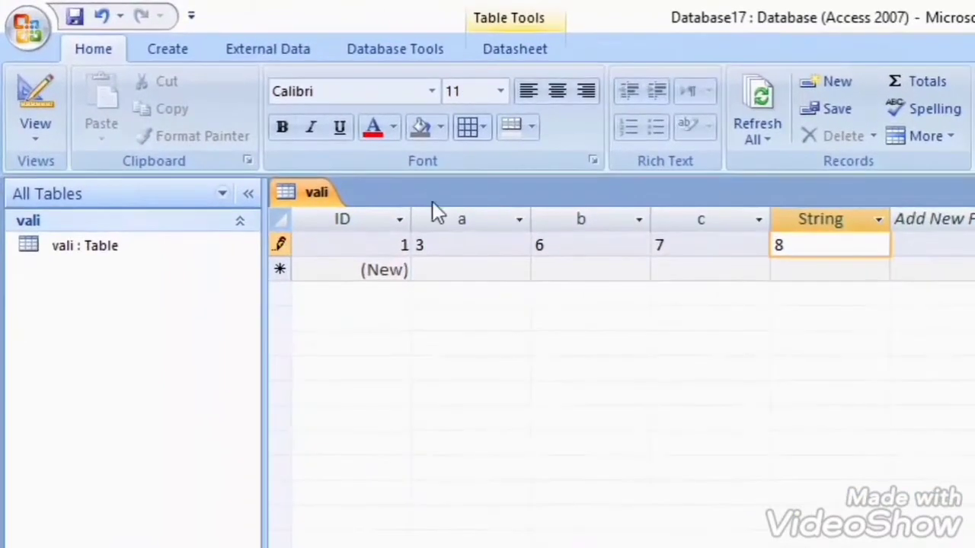
Step: Try to replace the String value of the first record in the vali table with 7
double_click(831, 243)
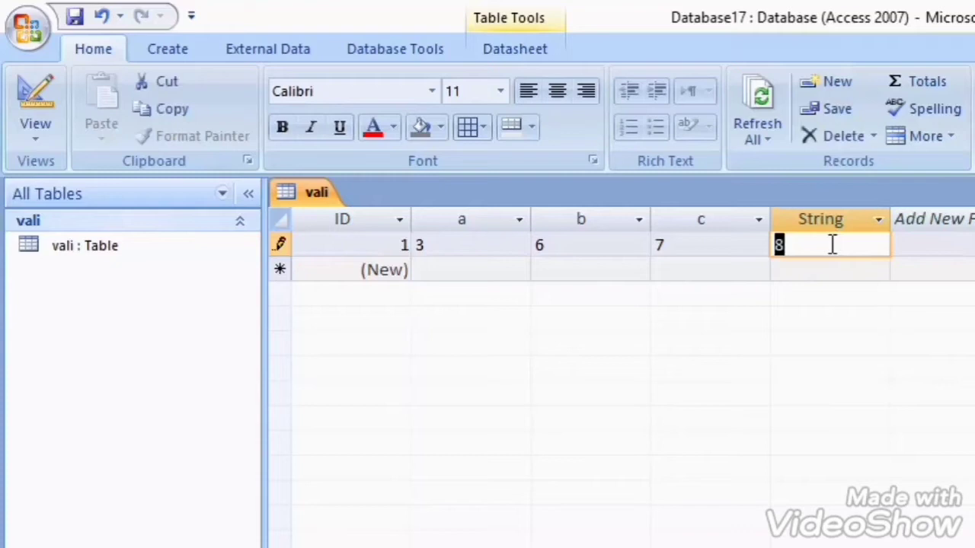
key("BackSpace")
type("7")
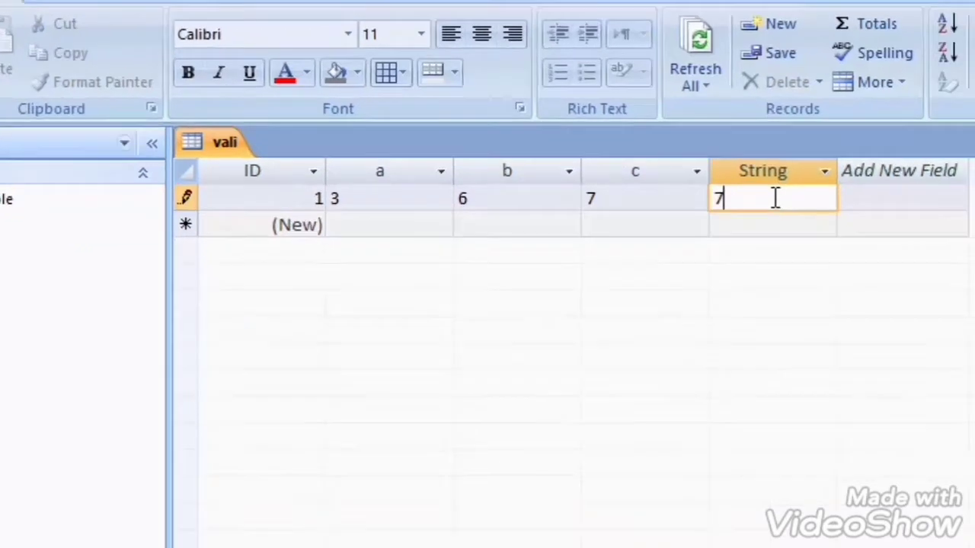
key("Return")
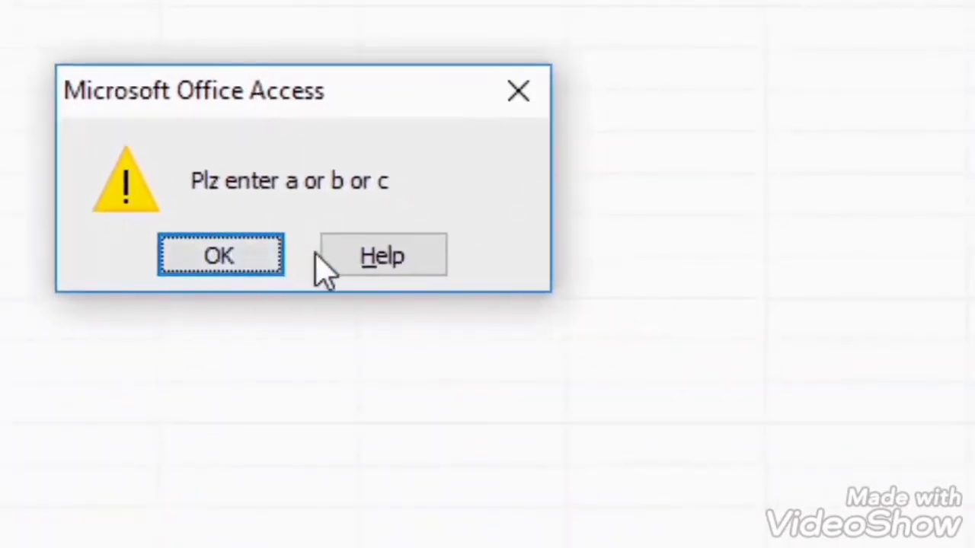
left_click(220, 255)
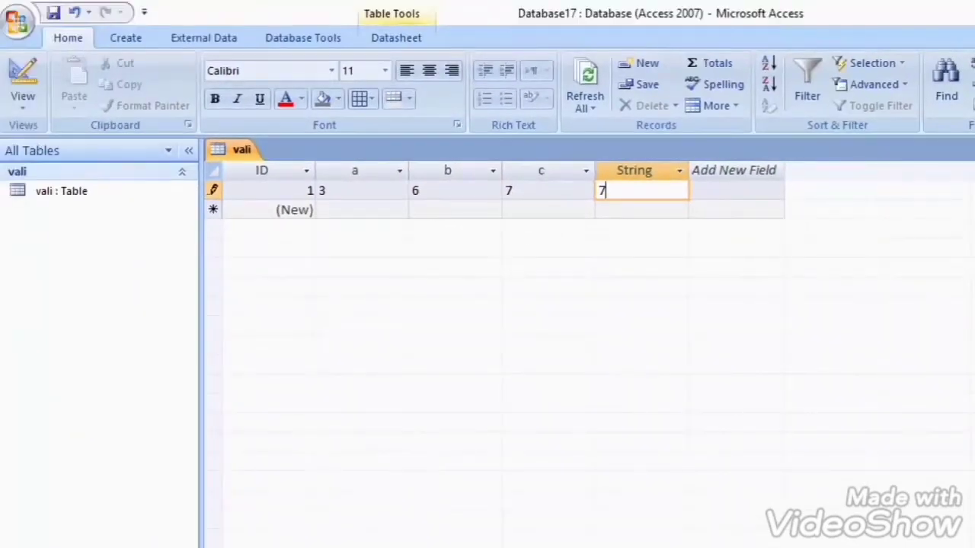
Step: Discard the unsaved record change and create a new blank database named Database18
left_click(16, 16)
left_click(79, 69)
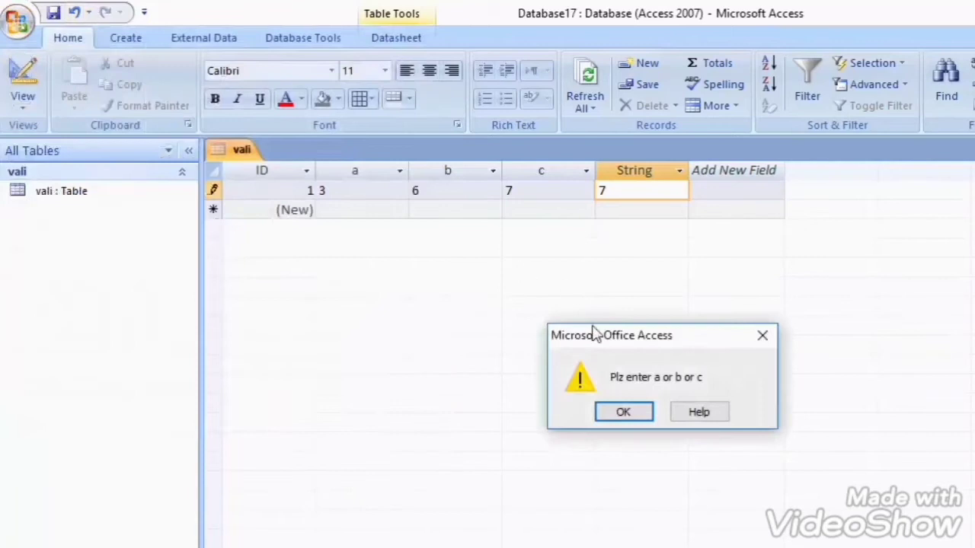
left_click(640, 411)
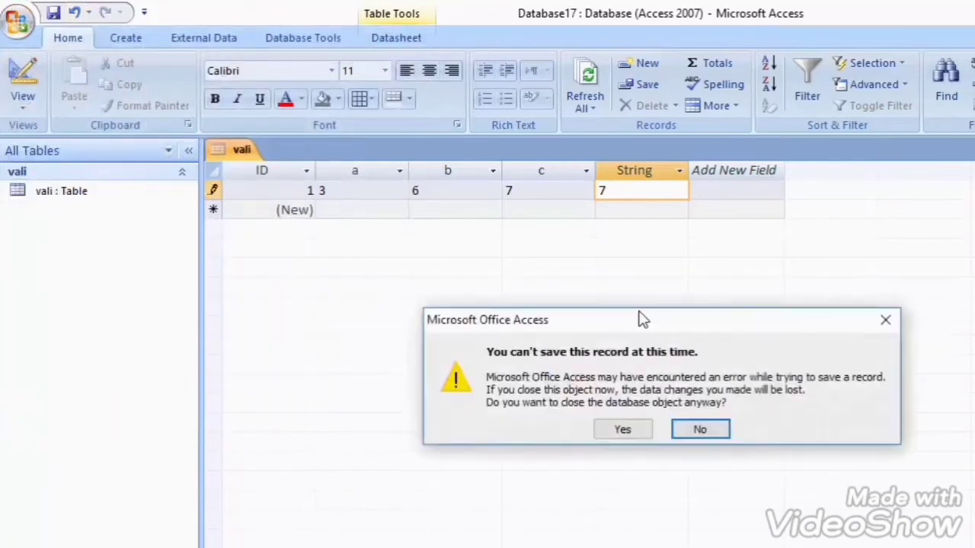
left_click(632, 432)
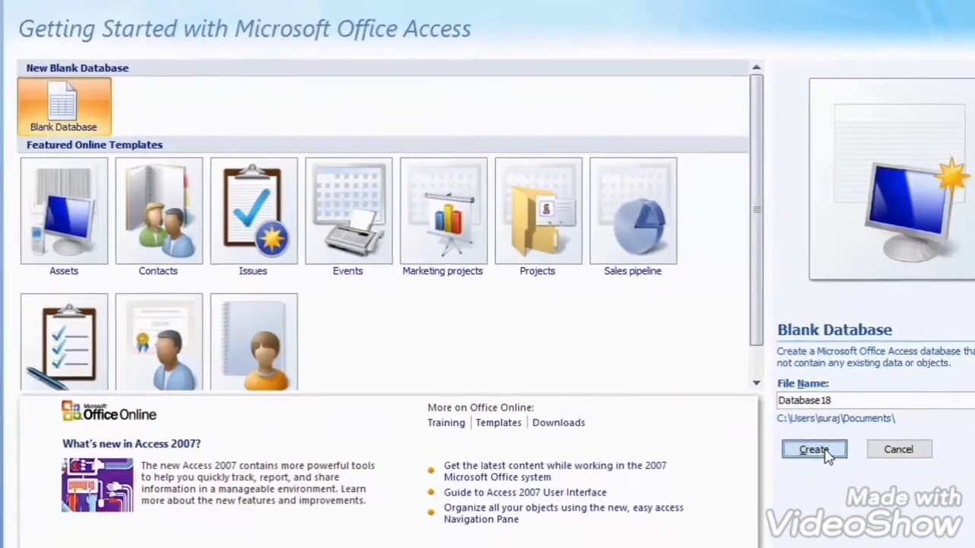
left_click(953, 511)
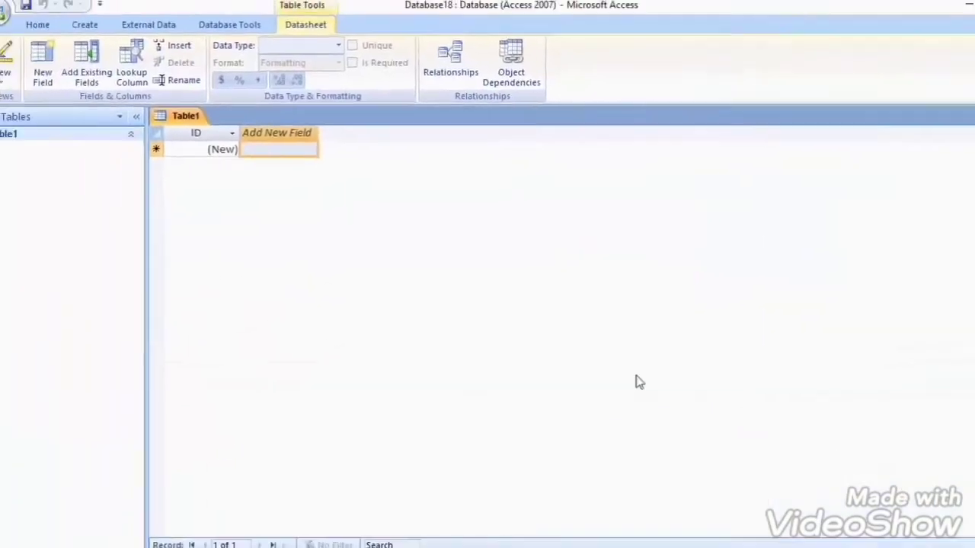
Step: Switch the new table to Design View, saving it under the name valid
left_click(25, 76)
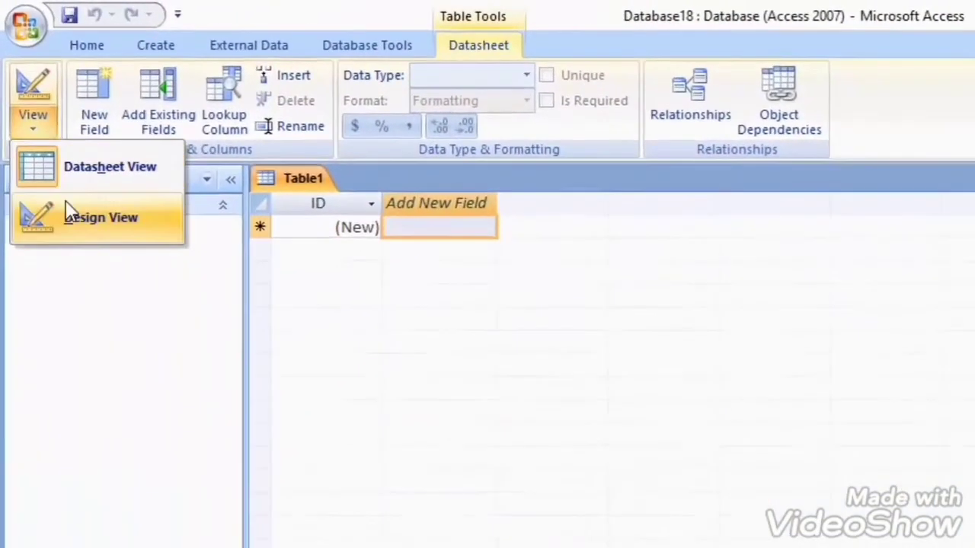
left_click(83, 217)
key("BackSpace")
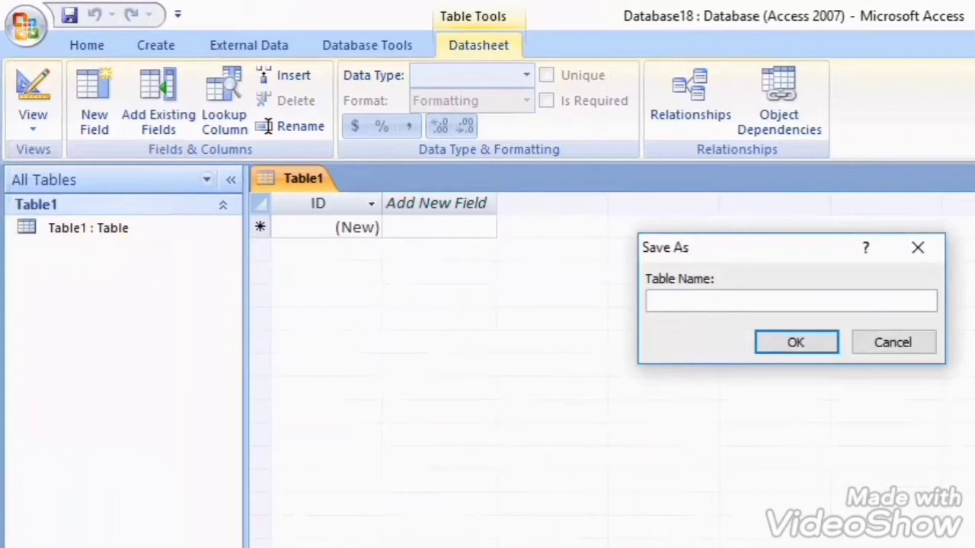
type("valid")
key("Return")
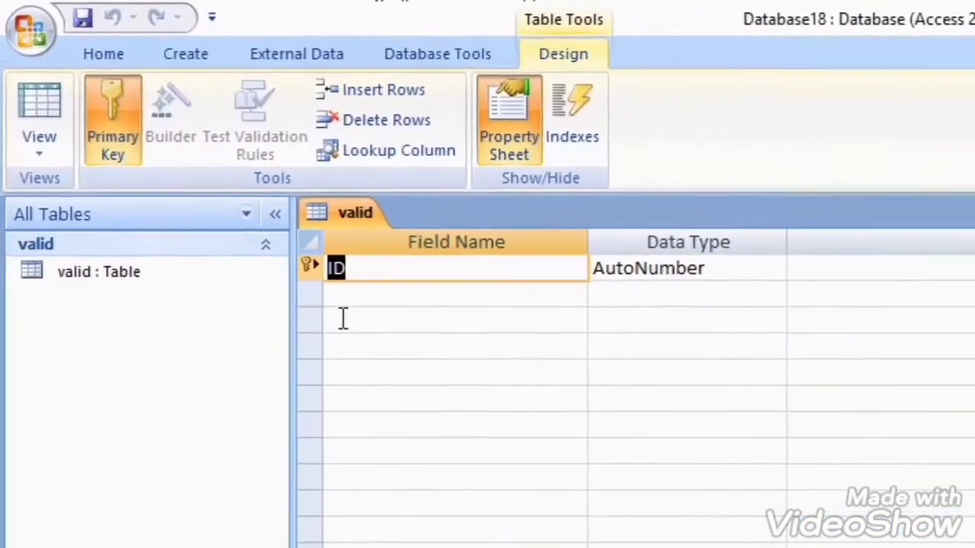
Step: Add three fields named a, b and c below ID, each with the Text data type
left_click(307, 244)
type("a")
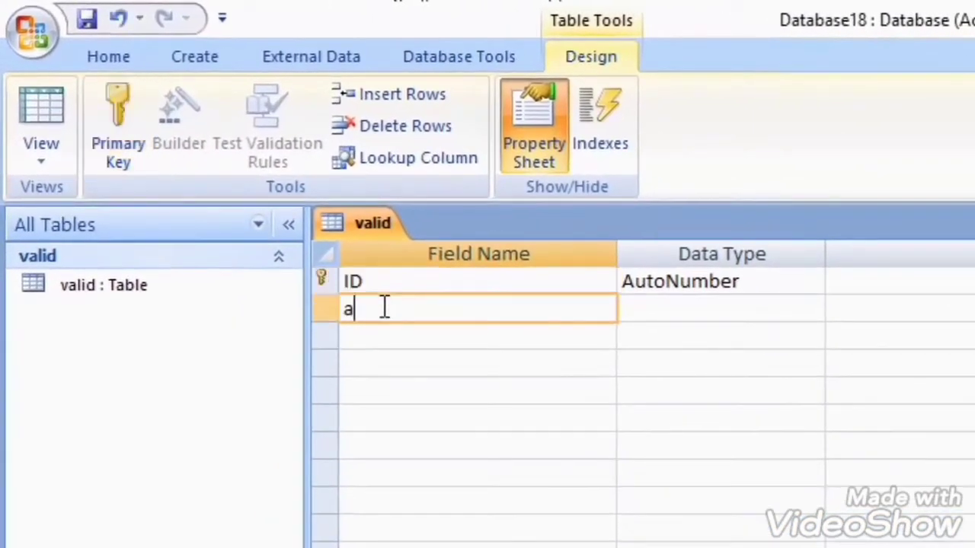
left_click(638, 319)
left_click(422, 338)
type("b")
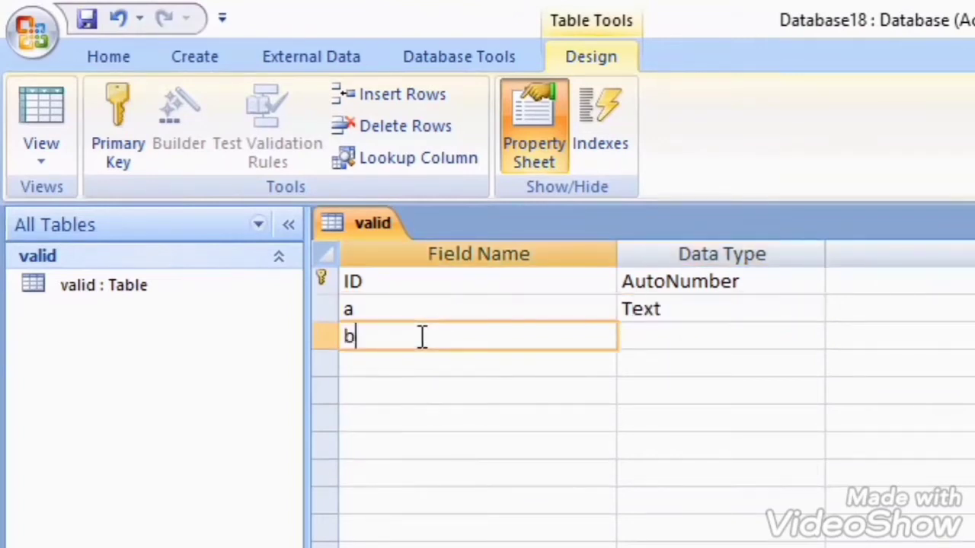
left_click(687, 333)
left_click(402, 341)
left_click(400, 369)
type("c")
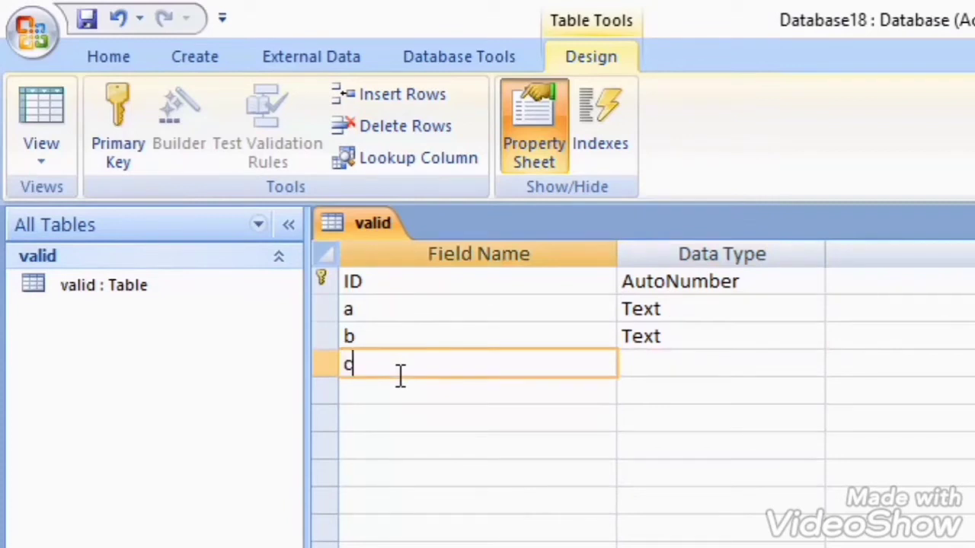
left_click(662, 364)
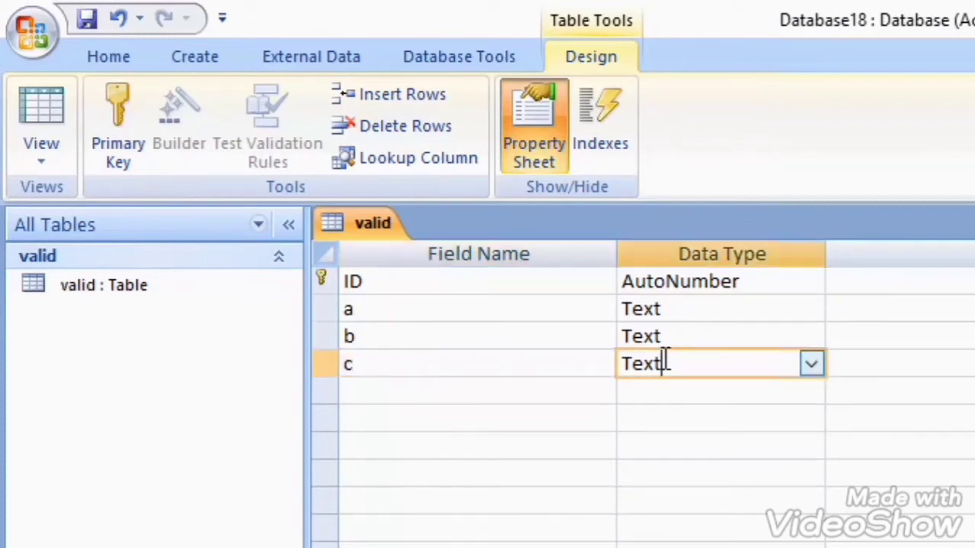
Step: Add a field named Validation with the Text data type below field c
left_click(423, 390)
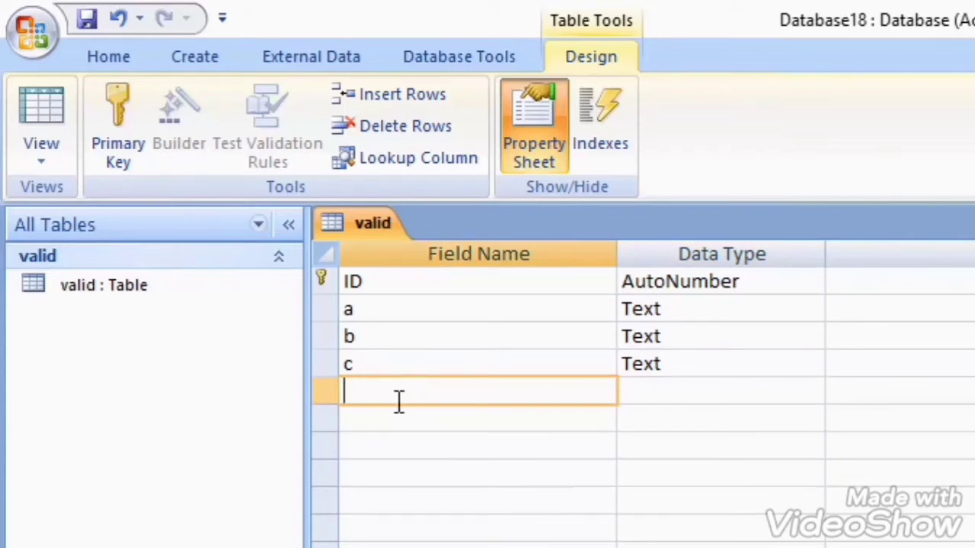
type("Validation")
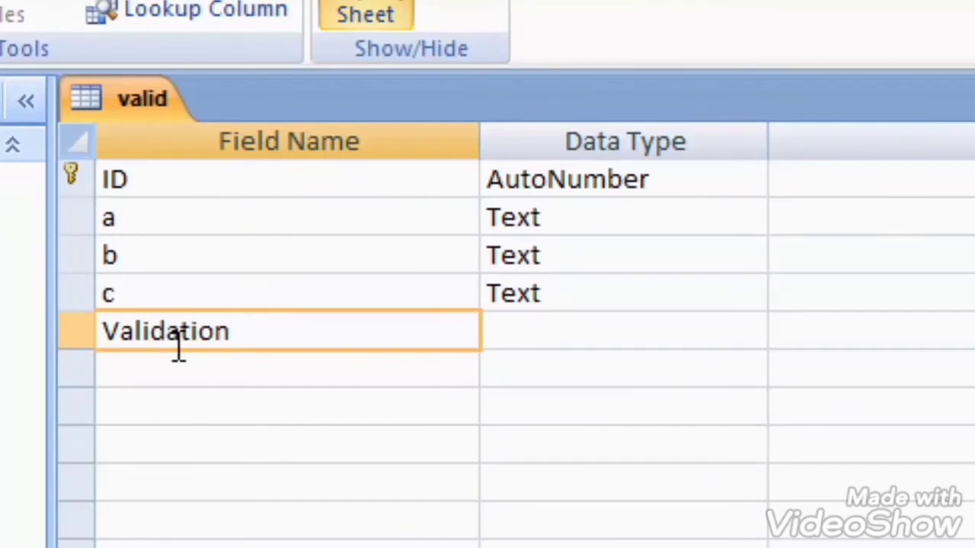
left_click(515, 332)
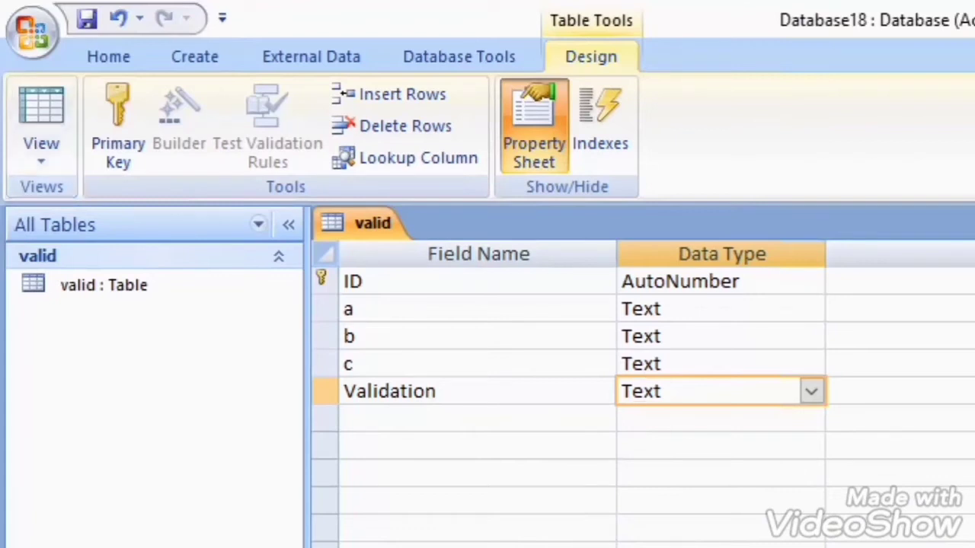
Step: Set the Validation field's validation rule to "a b c"
key("F6")
type("a")
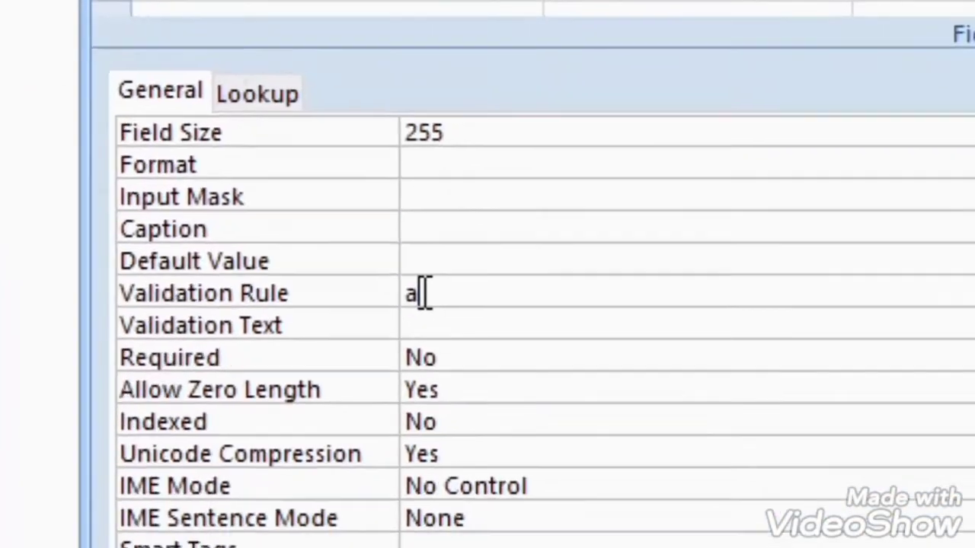
type(" b ")
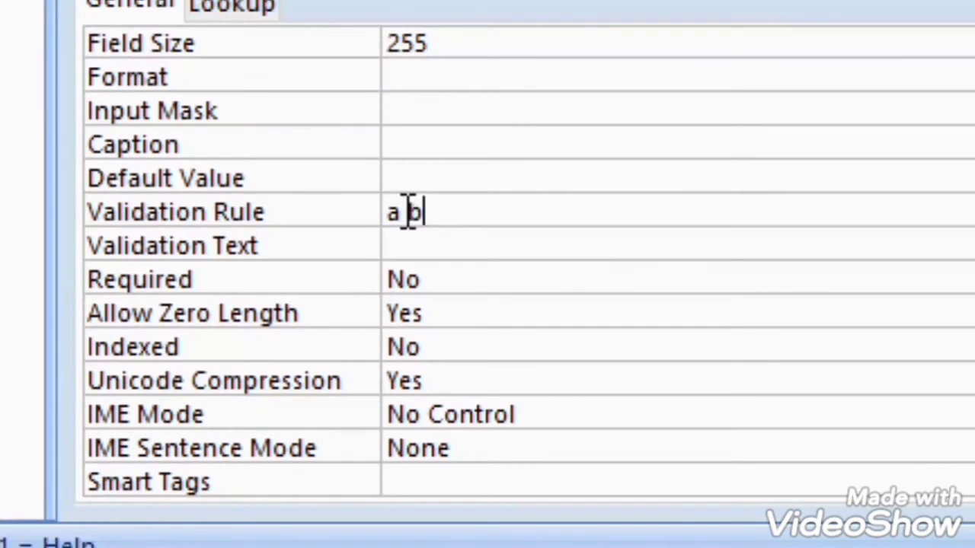
type("c")
key("Return")
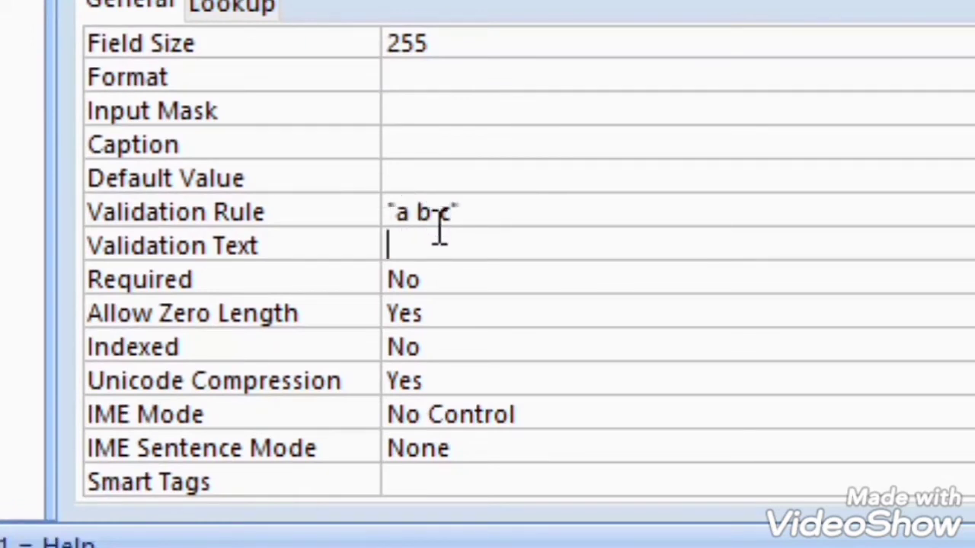
Step: Set the Validation field's validation text to "Plz enter a or b or c"
type("P")
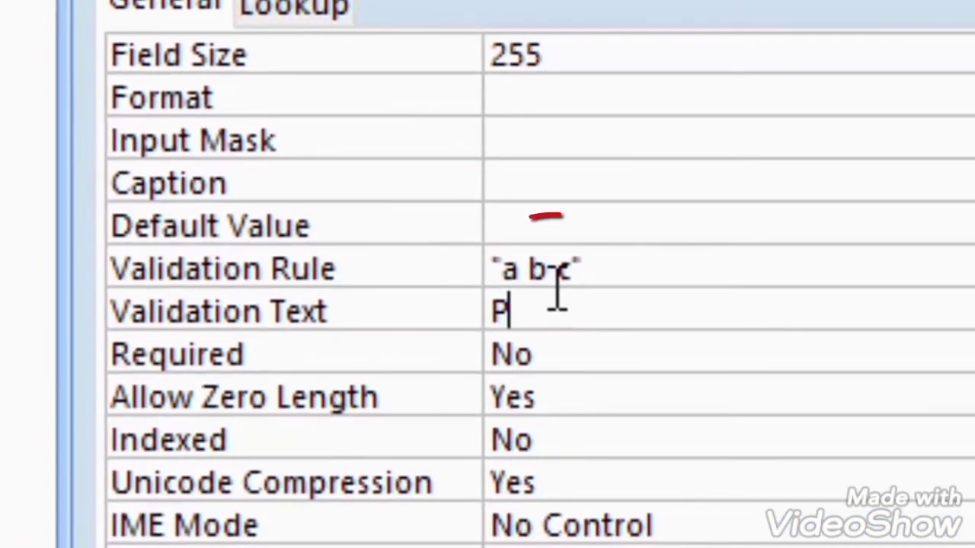
type("lz e")
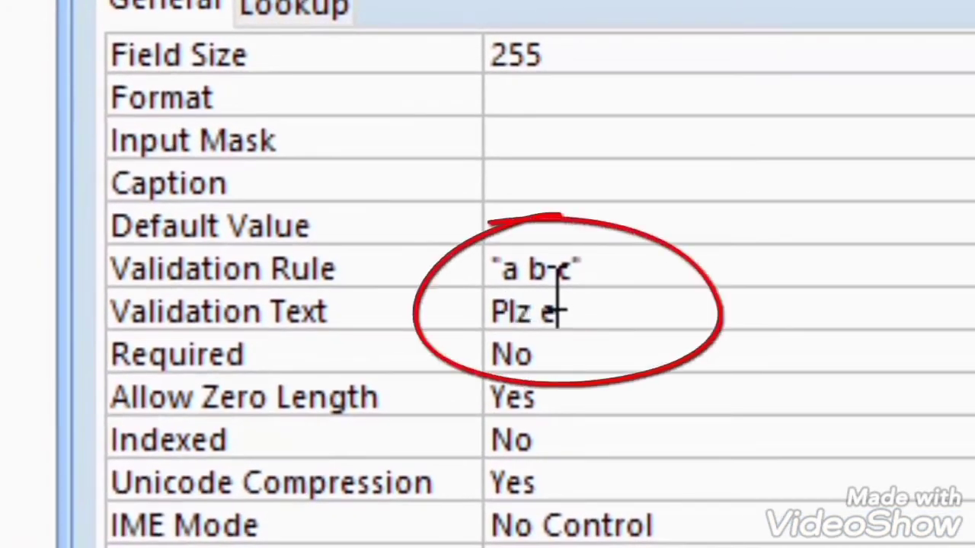
type("nter a")
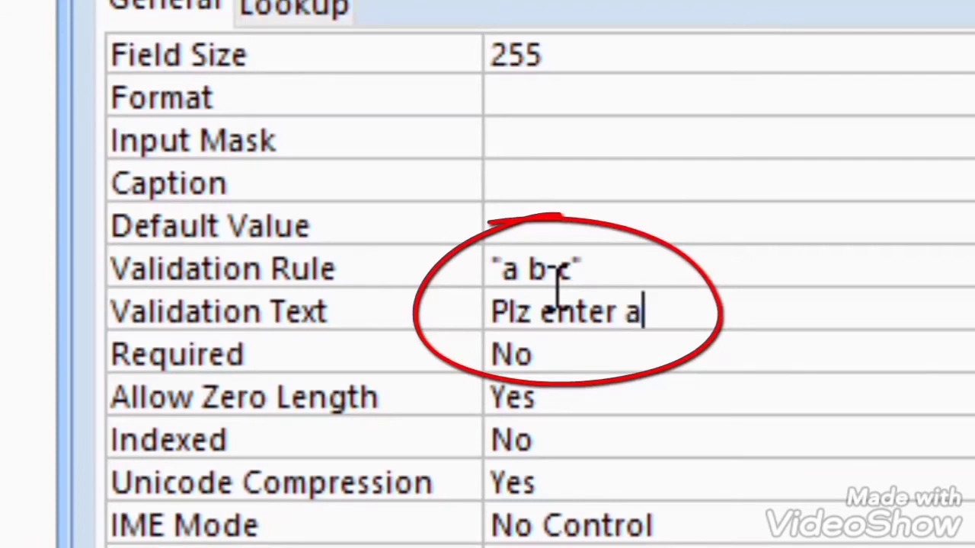
type(",b,c")
key("BackSpace")
key("BackSpace")
key("BackSpace")
key("BackSpace")
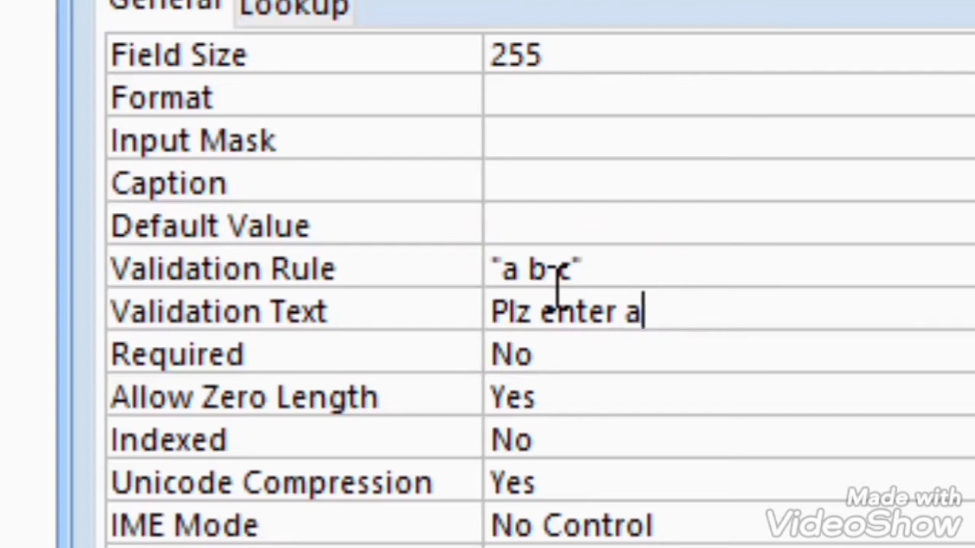
type("or b o")
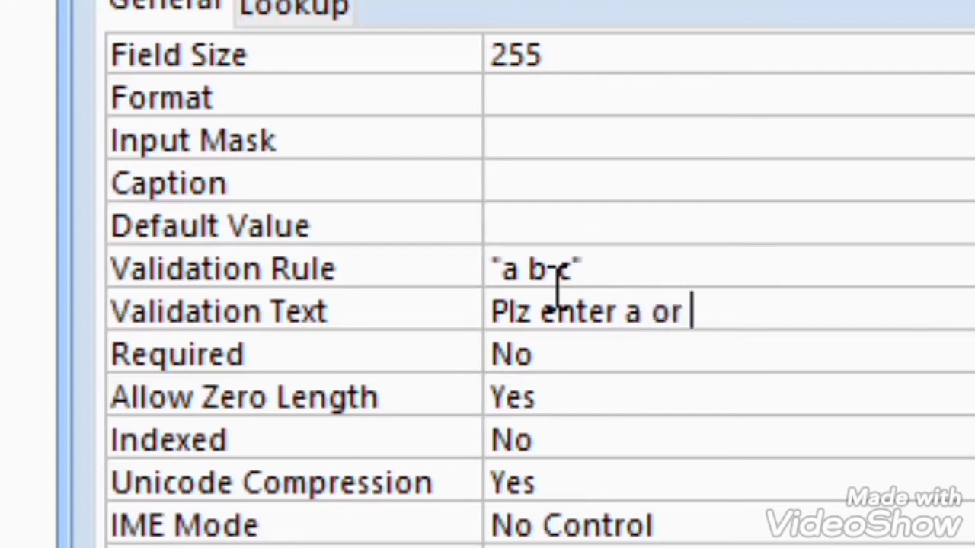
type("r c")
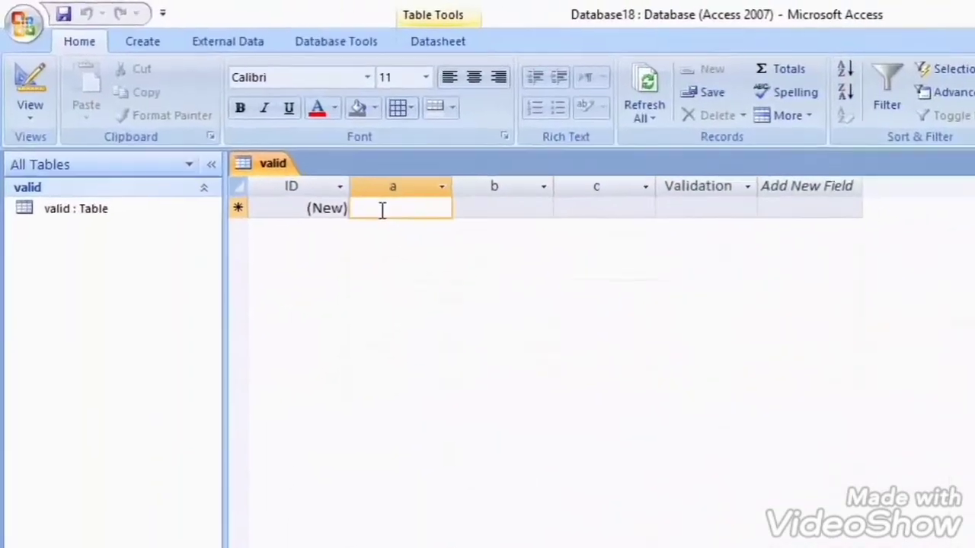
Step: Enter a new record in the valid table with 5 in a, 6 in b and 6 in c
type("5")
key("Tab")
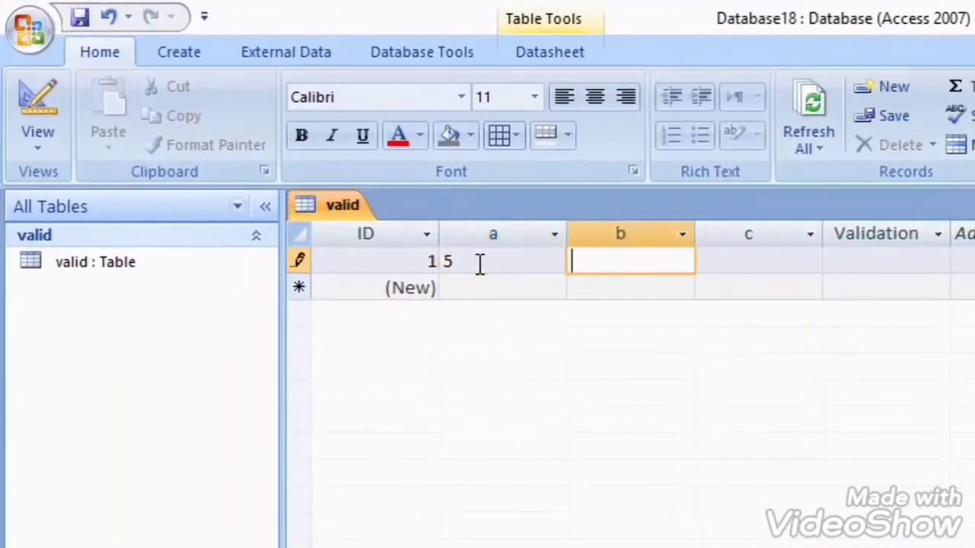
type("6")
key("Tab")
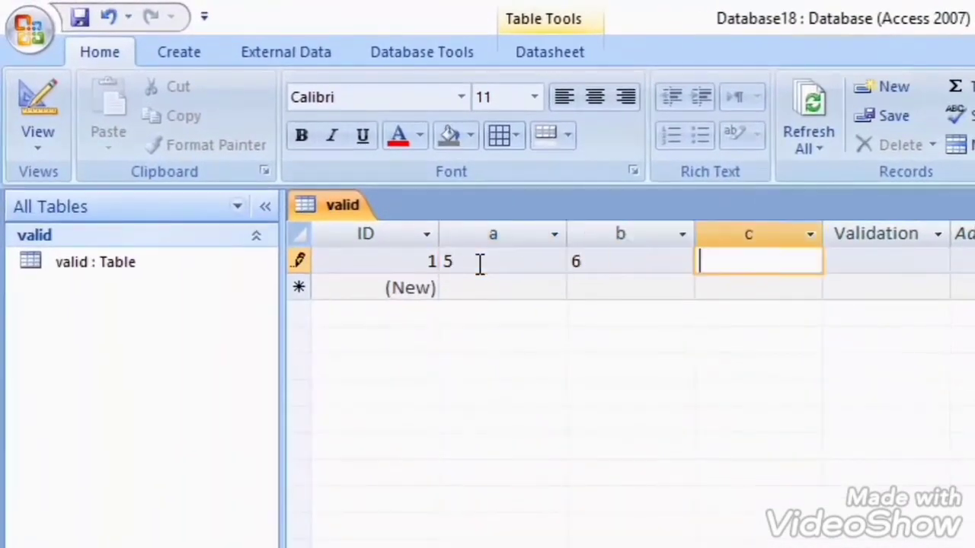
type("6")
key("Tab")
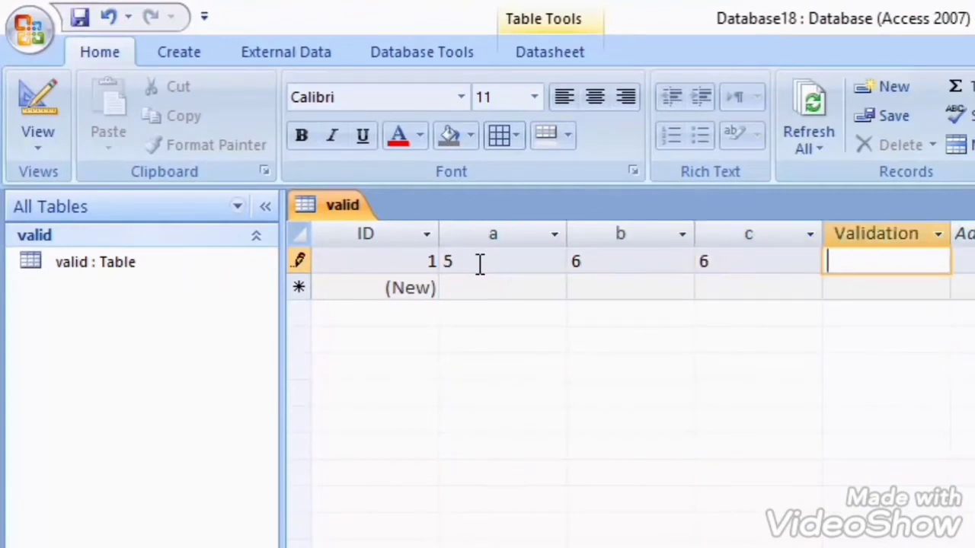
Step: Test the validation rule by trying to enter 6 in the record's Validation field
type("6")
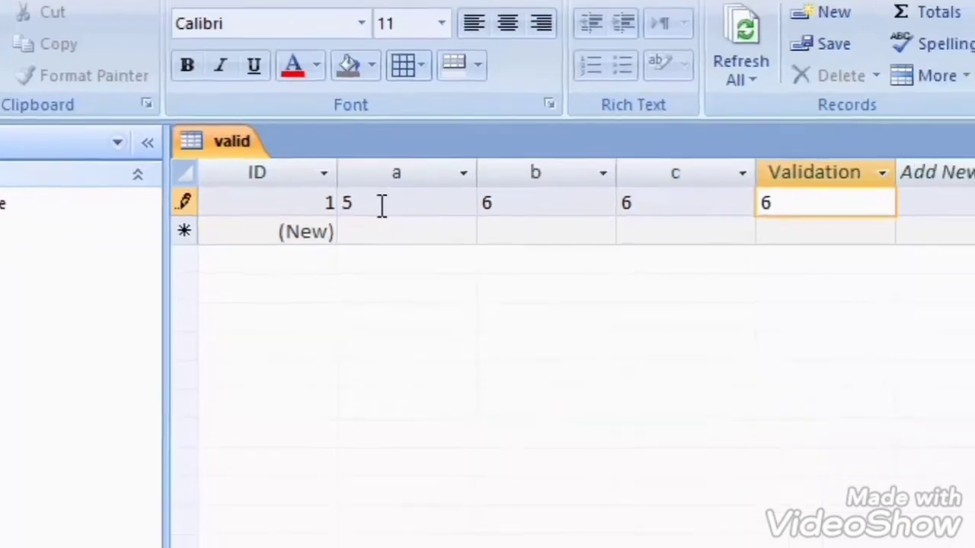
key("Return")
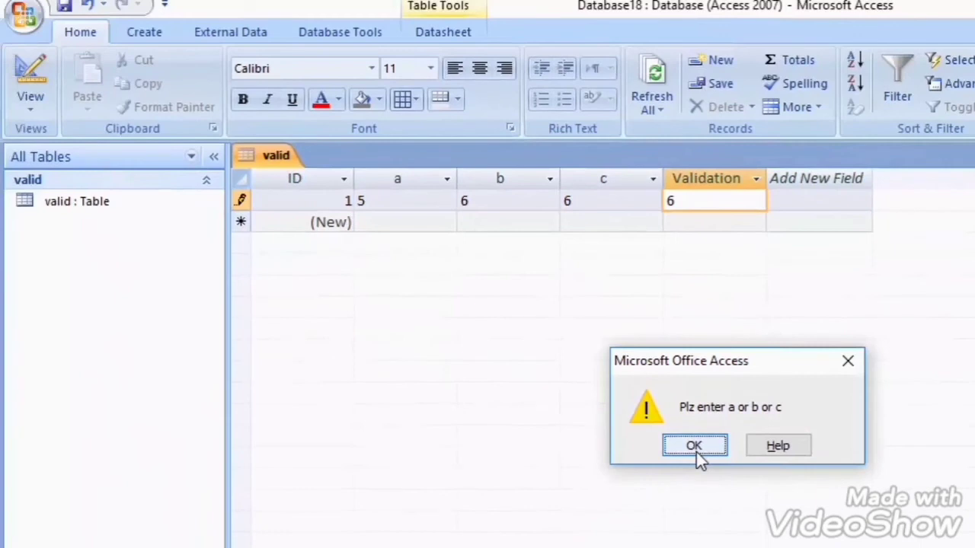
left_click(693, 446)
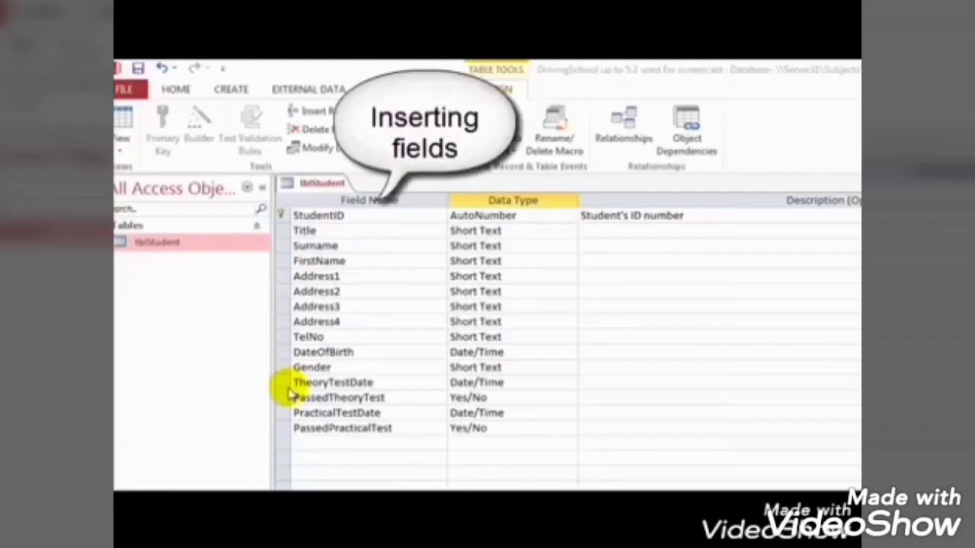
Step: Insert a new row above TelNo in the tblStudent design and define it as a PostCode field with the Short Text data type
left_click(278, 339)
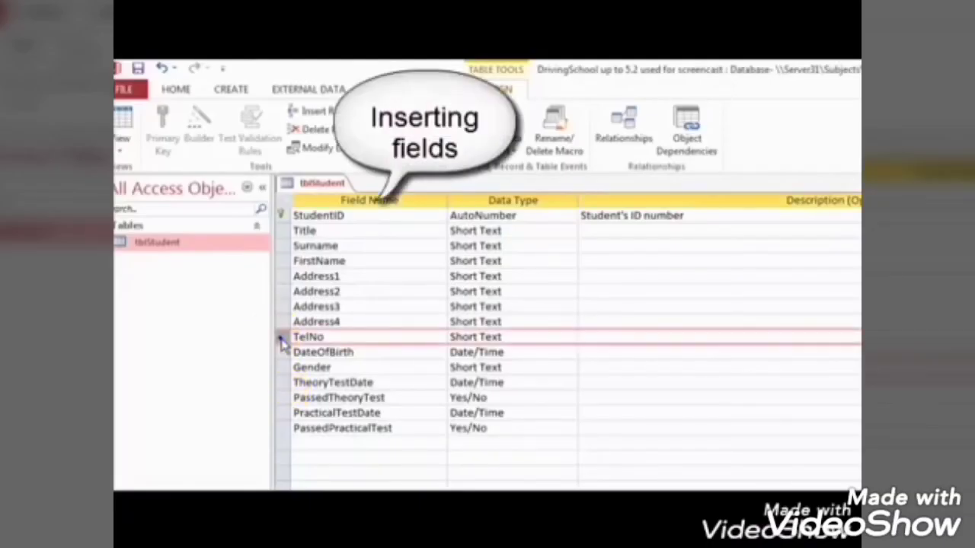
right_click(277, 341)
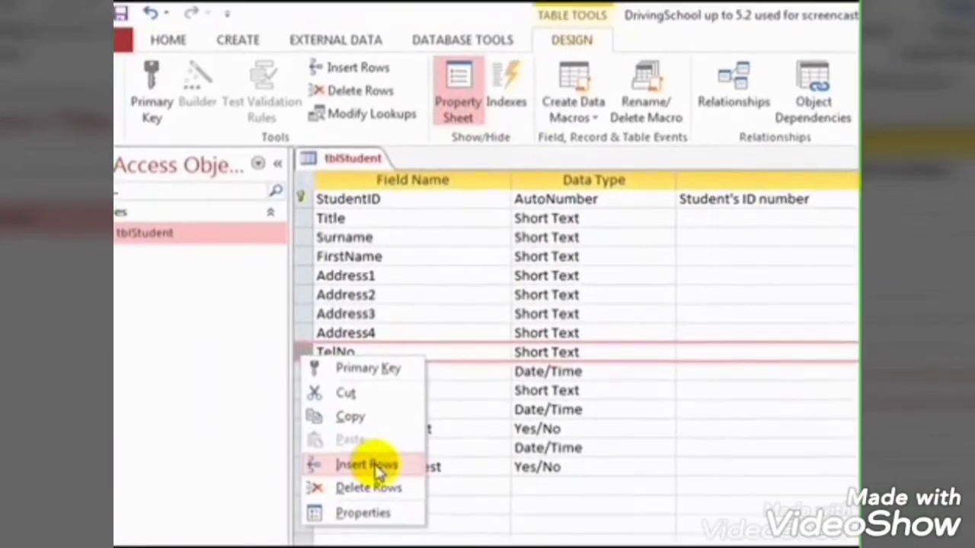
left_click(319, 102)
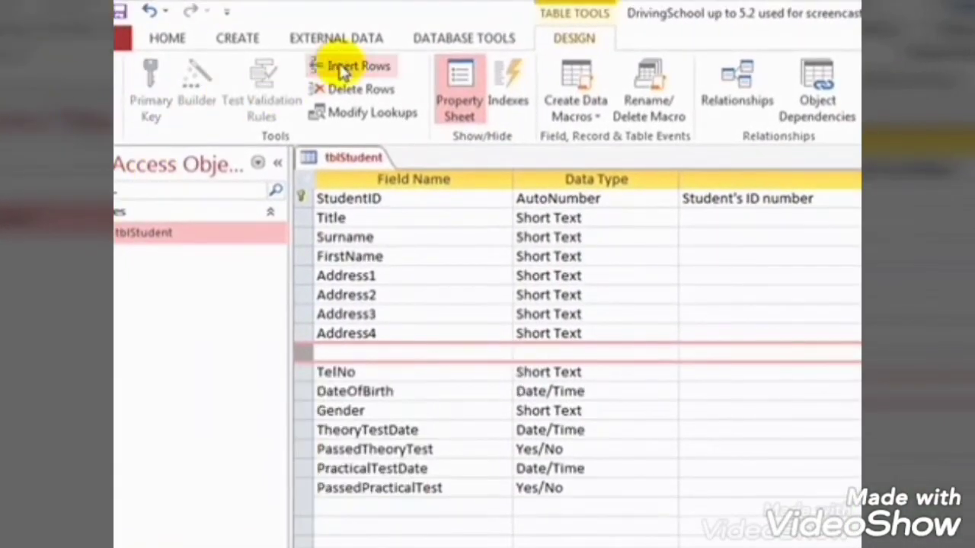
left_click(346, 350)
type("PostCode")
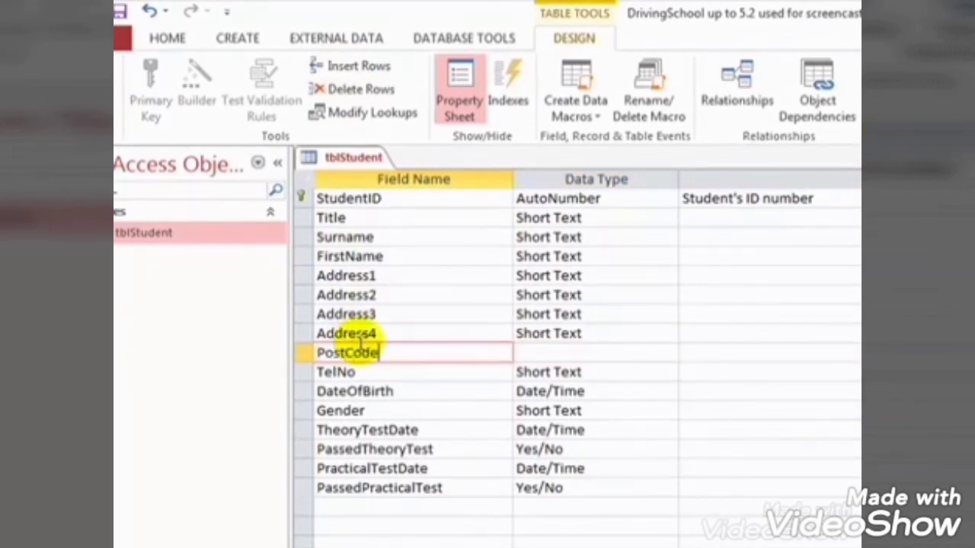
key("Tab")
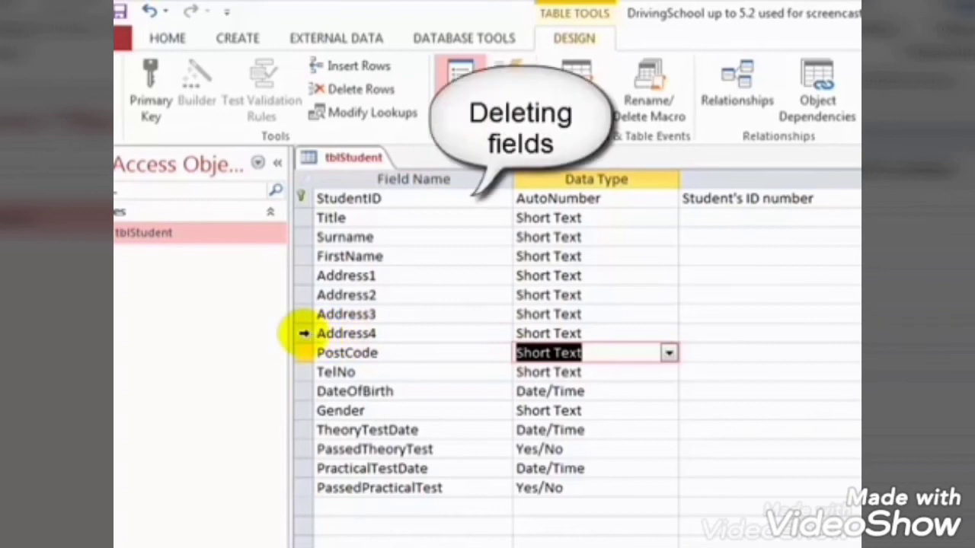
Step: Delete the Address4 field from the tblStudent design
left_click(303, 335)
right_click(305, 337)
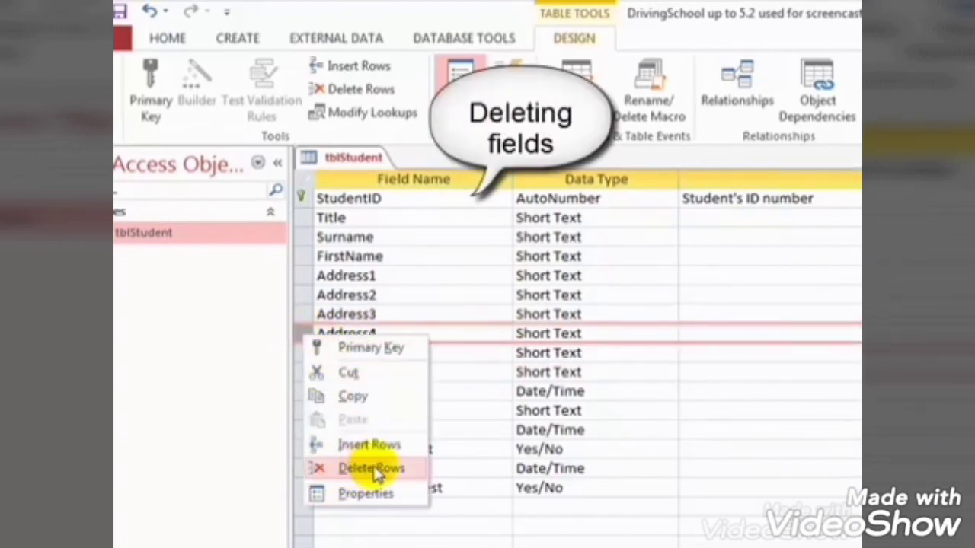
left_click(338, 90)
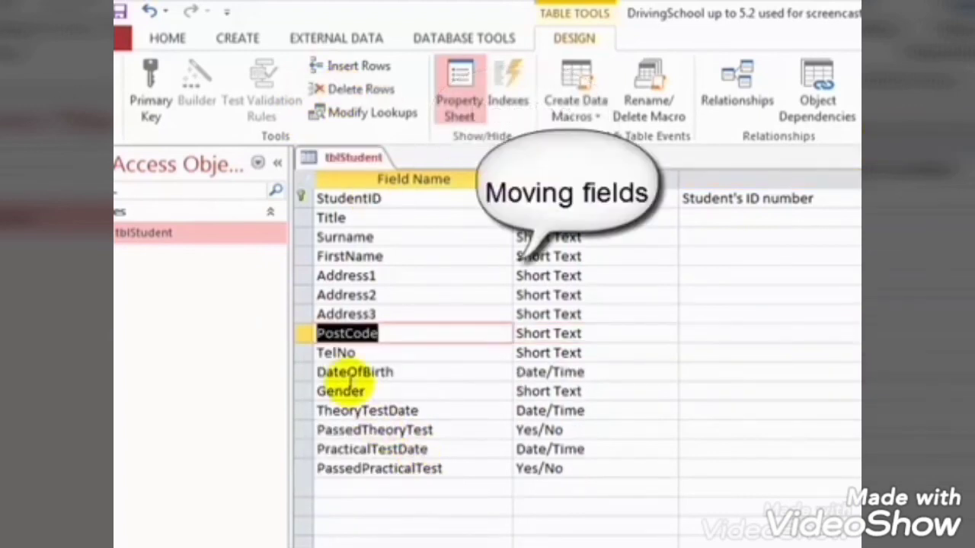
Step: Try to move the Gender field's row to a different position in the field list
left_click(335, 390)
left_click(300, 391)
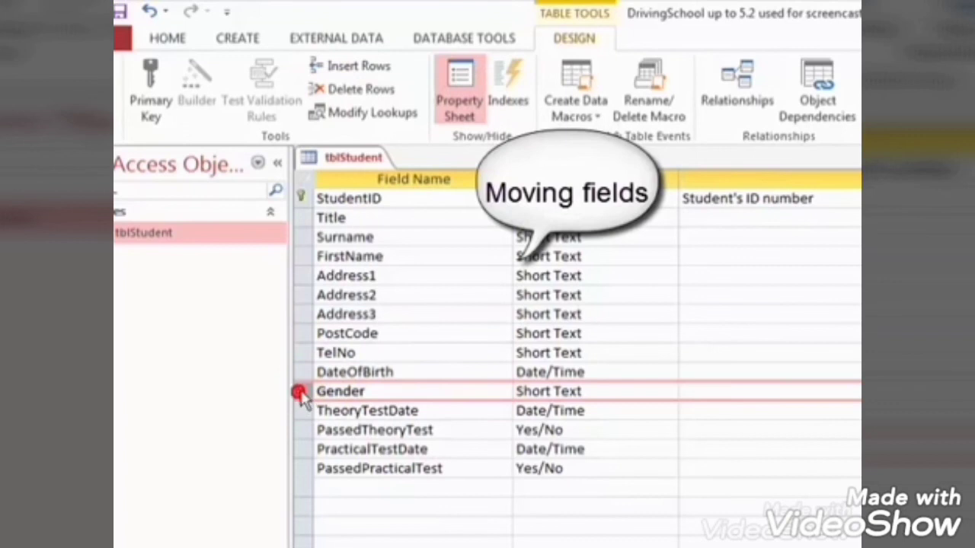
mouse_move(300, 391)
left_mouse_down()
mouse_move(300, 371)
mouse_move(311, 402)
left_mouse_up()
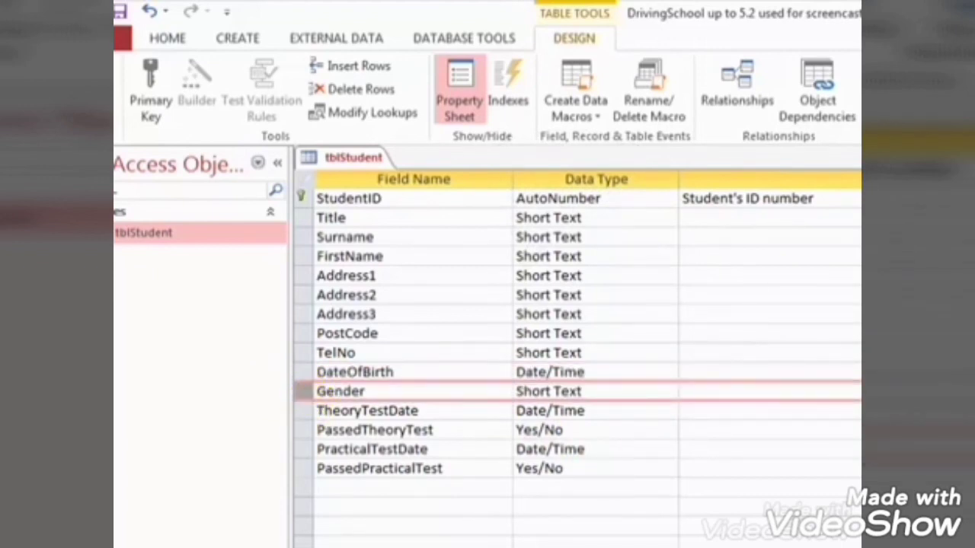